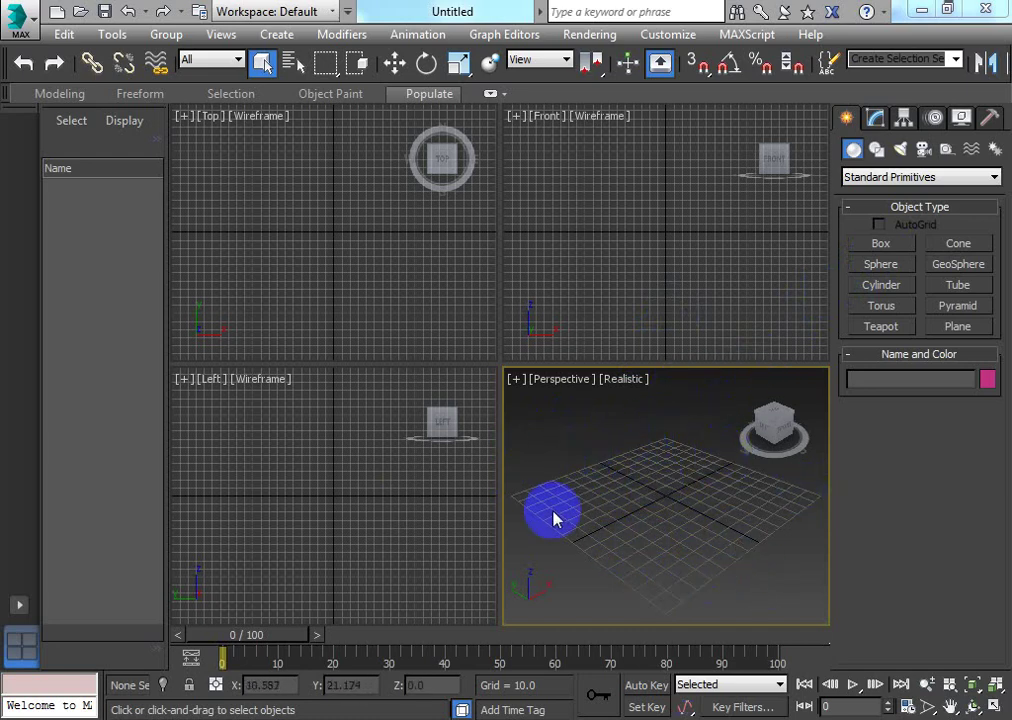
Activate the Box tool from Standard Primitives in the Create panel
left_click(880, 246)
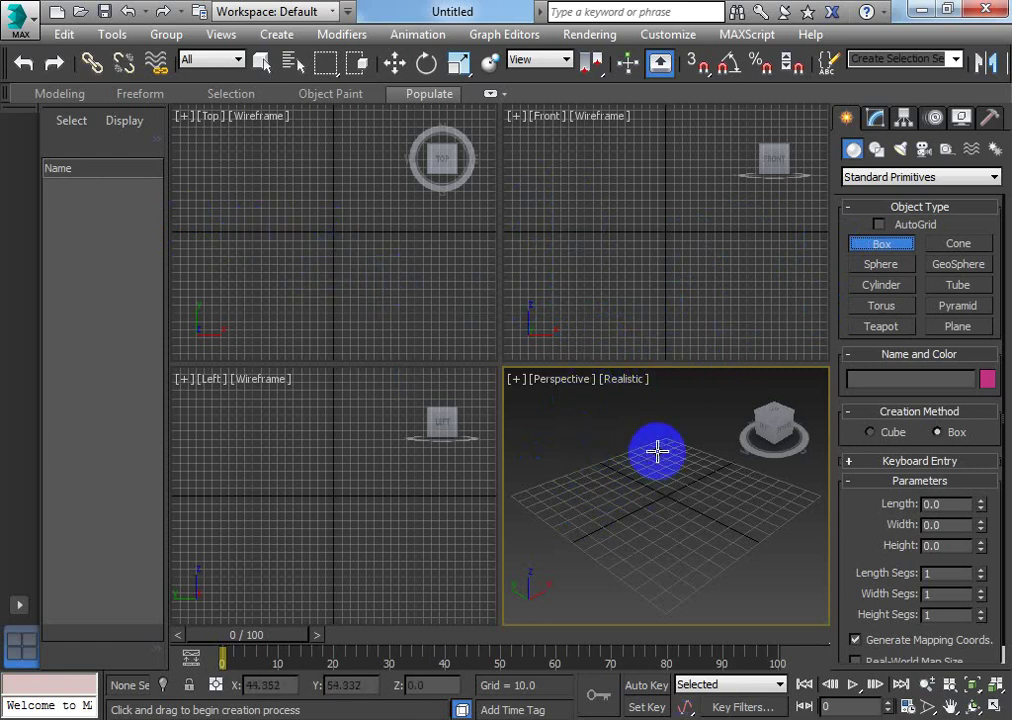
Drag out a box and set its Length, Width and Height to 100
left_click_drag(651, 451, 679, 588)
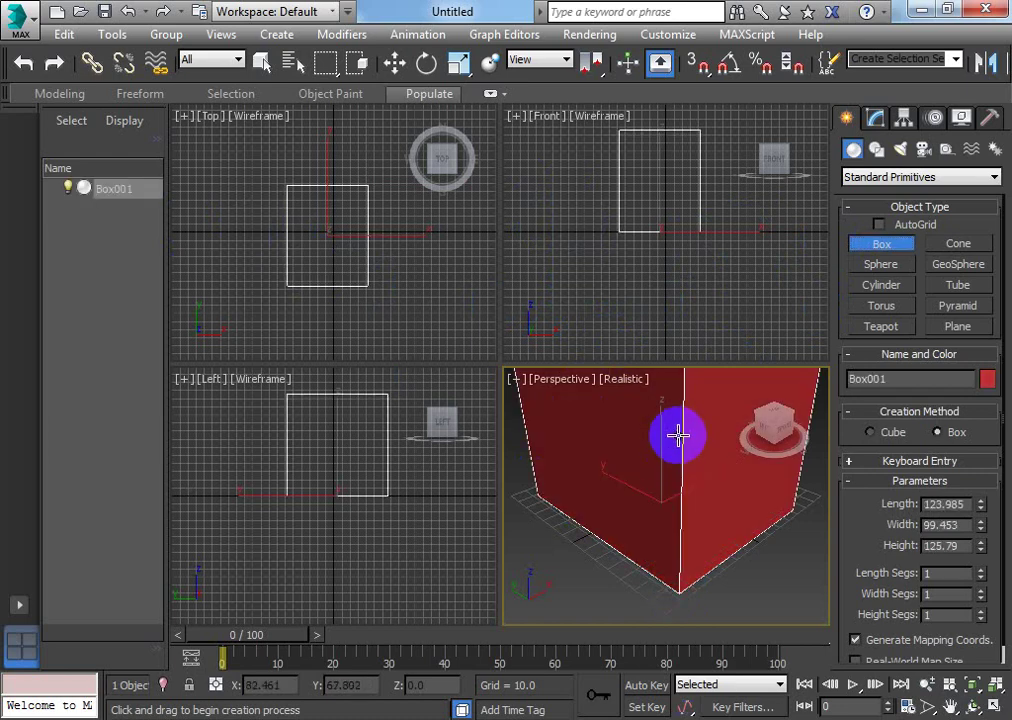
left_click(675, 490)
scroll(645, 518, "down", 3)
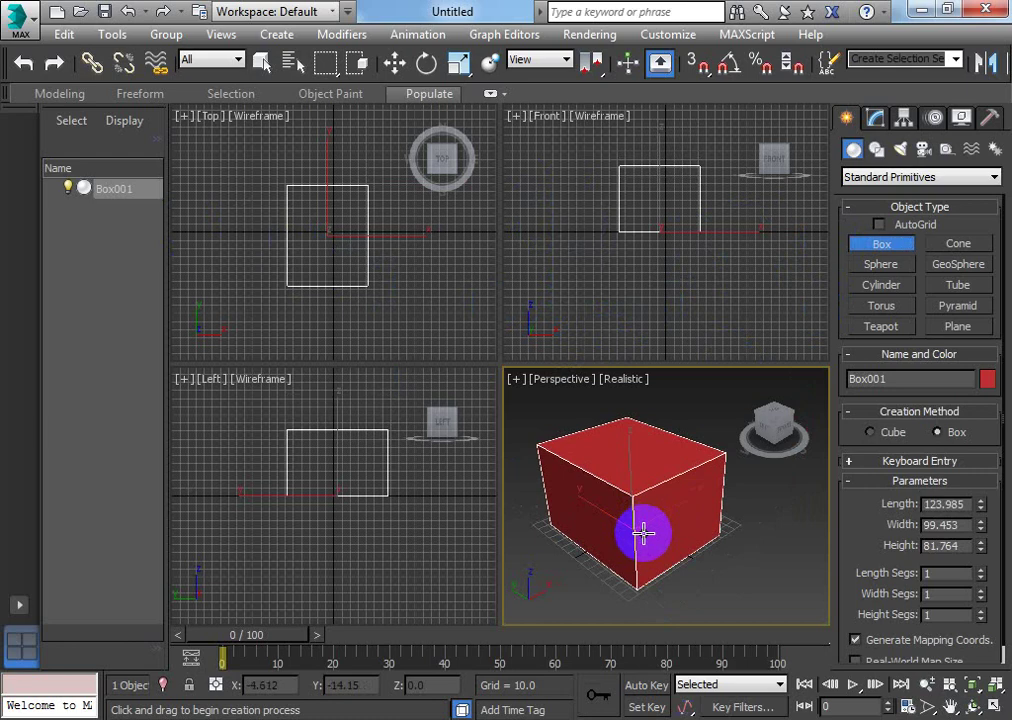
scroll(643, 533, "up", 4)
scroll(643, 533, "down", 2)
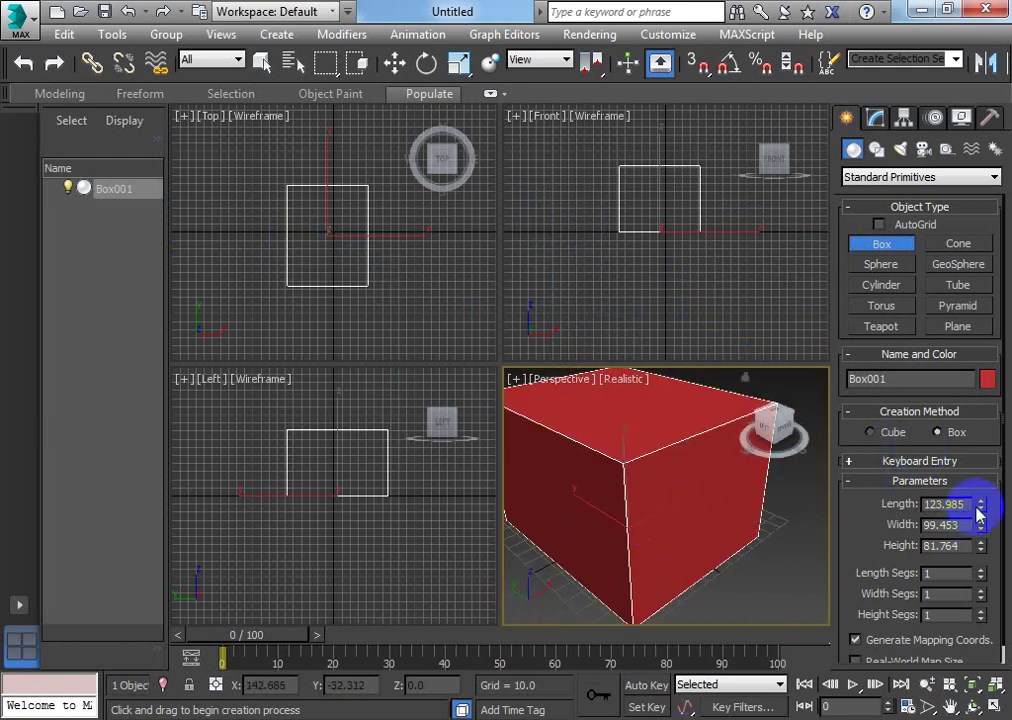
type("100100")
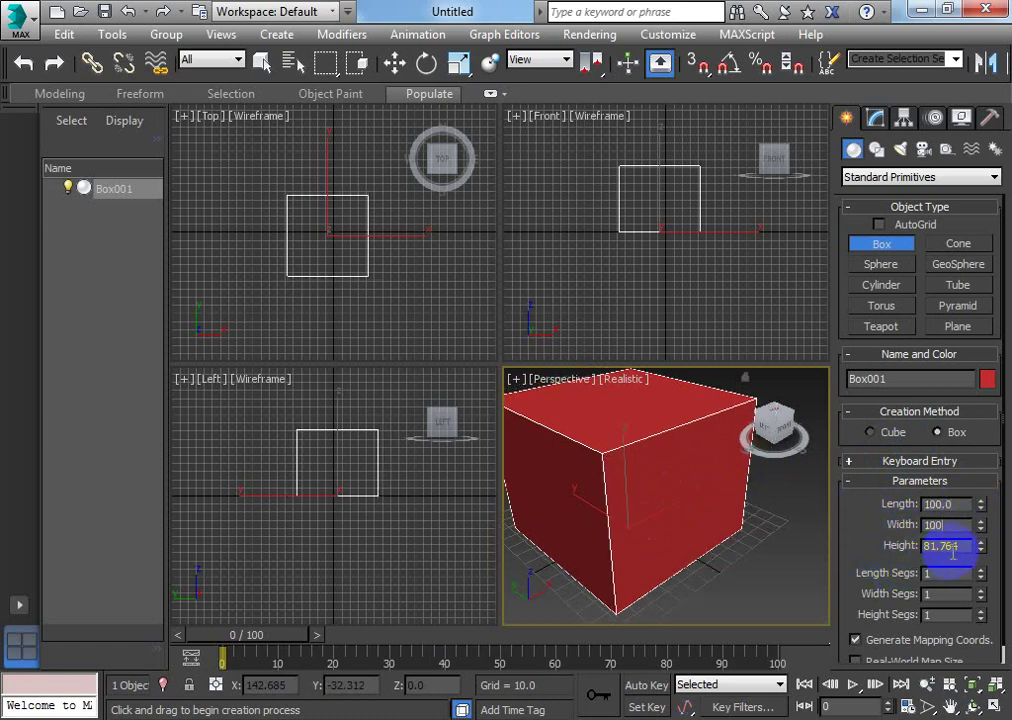
type("100")
left_click(962, 524)
scroll(734, 506, "down", 3)
Convert the 100-unit cube to Editable Poly via the right-click Convert To menu
middle_click_drag(718, 519, 617, 535)
right_click(604, 525)
right_click(609, 524)
mouse_move(757, 708)
left_click(830, 694)
middle_click_drag(610, 537, 635, 487, "alt")
scroll(620, 478, "up", 5)
scroll(621, 478, "down", 5)
scroll(621, 480, "up", 3)
middle_click_drag(621, 481, 577, 414, "alt")
Select one top edge of the cube at Edge sub-object level
scroll(673, 531, "down", 5)
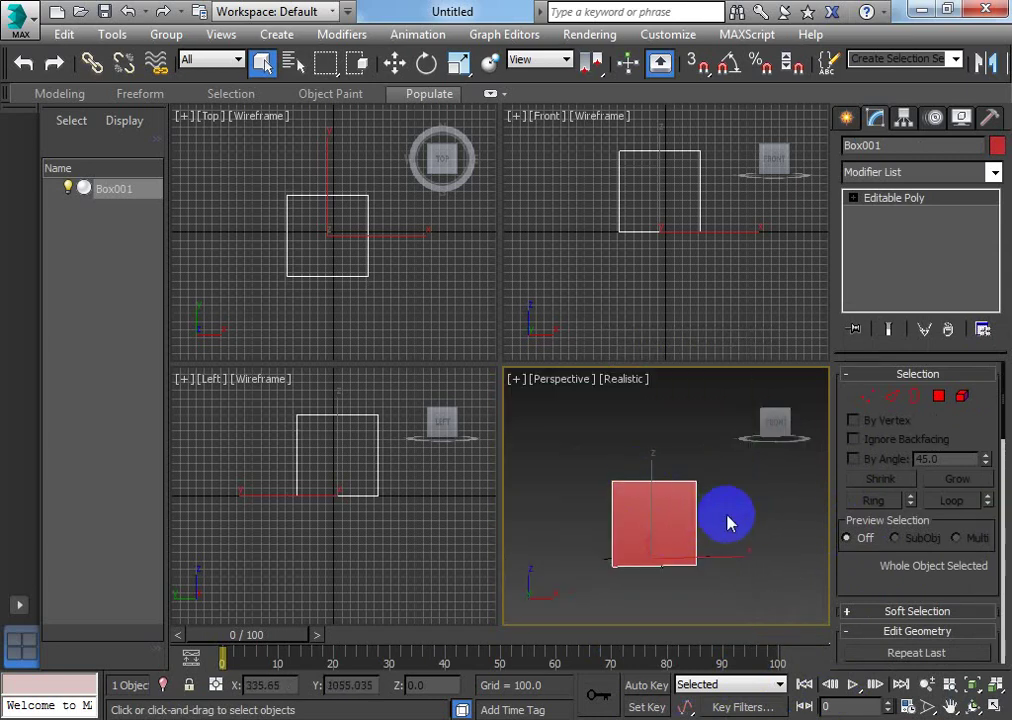
middle_click_drag(628, 513, 660, 529, "alt")
left_click(898, 401)
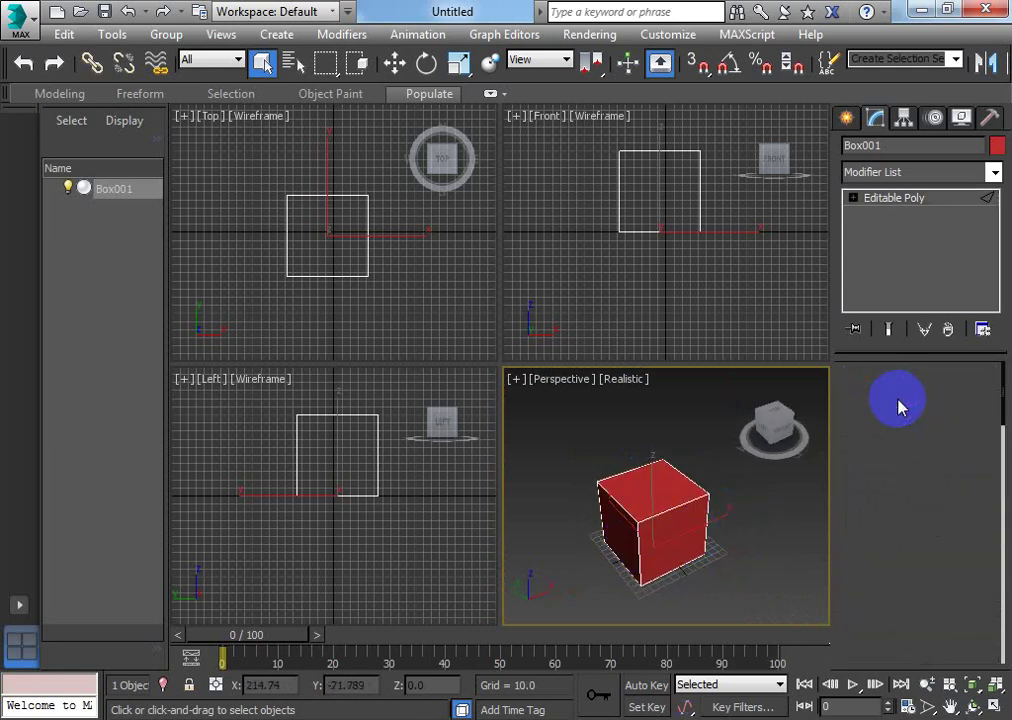
left_click(686, 503)
scroll(680, 505, "up", 5)
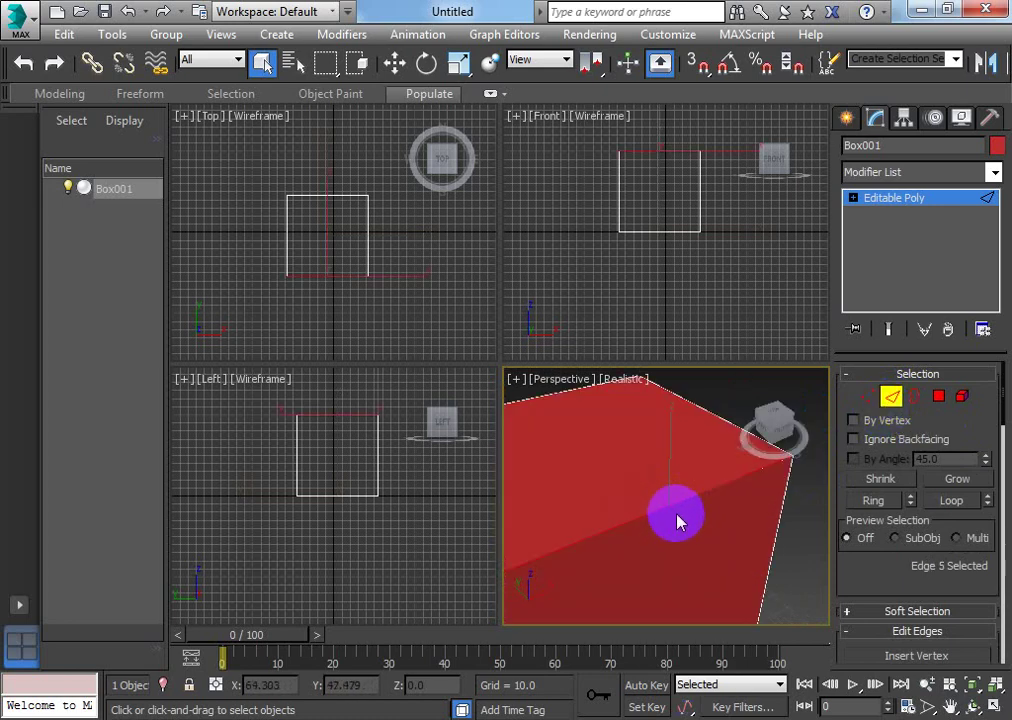
middle_click_drag(678, 521, 649, 558, "alt")
Leave Edge level and scroll the Modifier List to the bottom
left_click(889, 396)
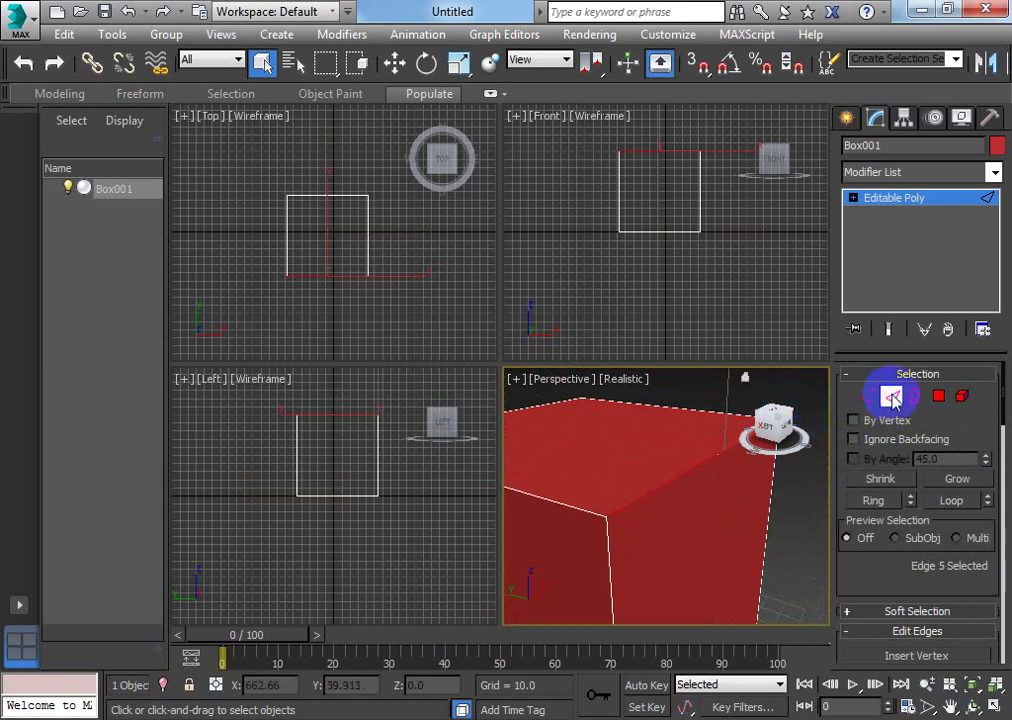
left_click(994, 176)
left_click_drag(994, 215, 987, 576)
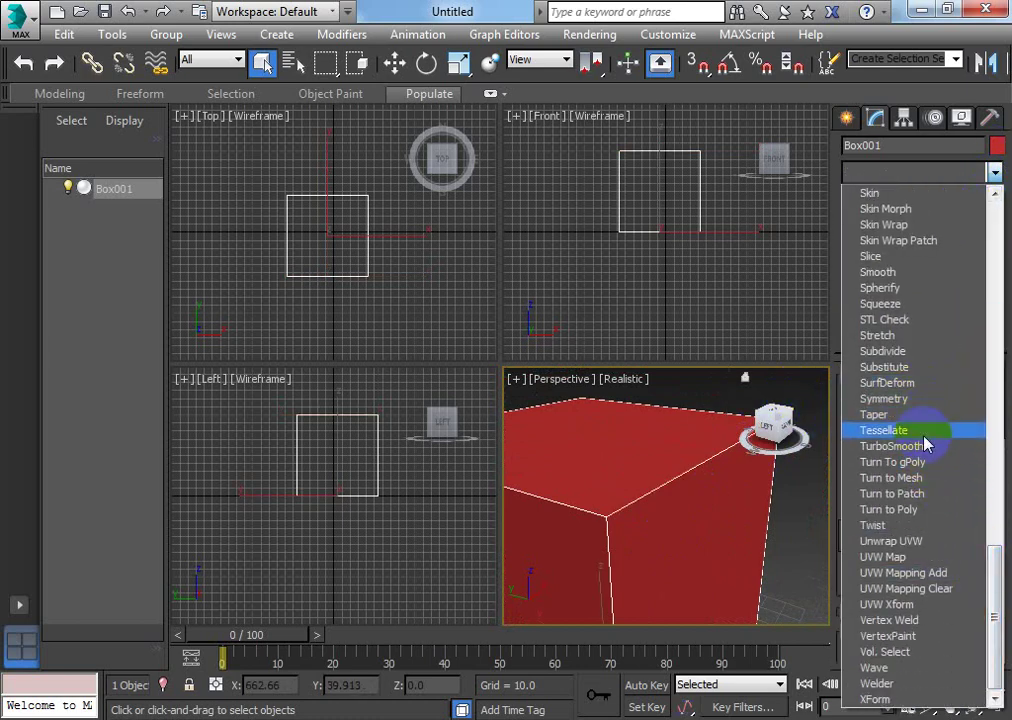
Apply a TurboSmooth modifier to the box with Iterations set to 2
left_click(926, 446)
scroll(705, 425, "down", 5)
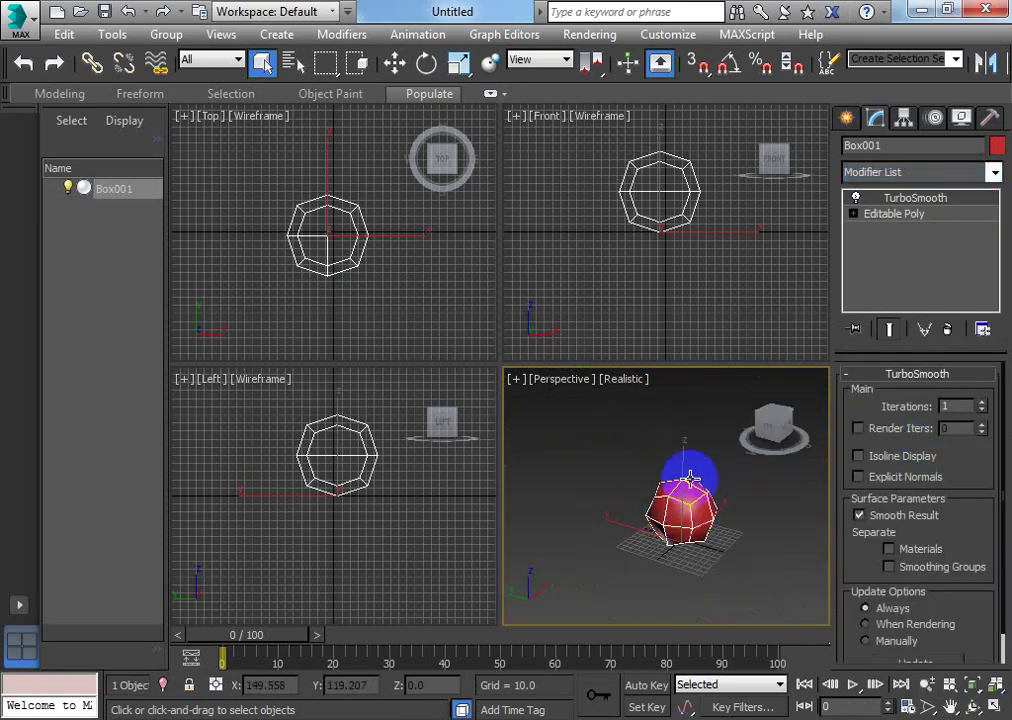
left_click(981, 402)
scroll(653, 535, "up", 5)
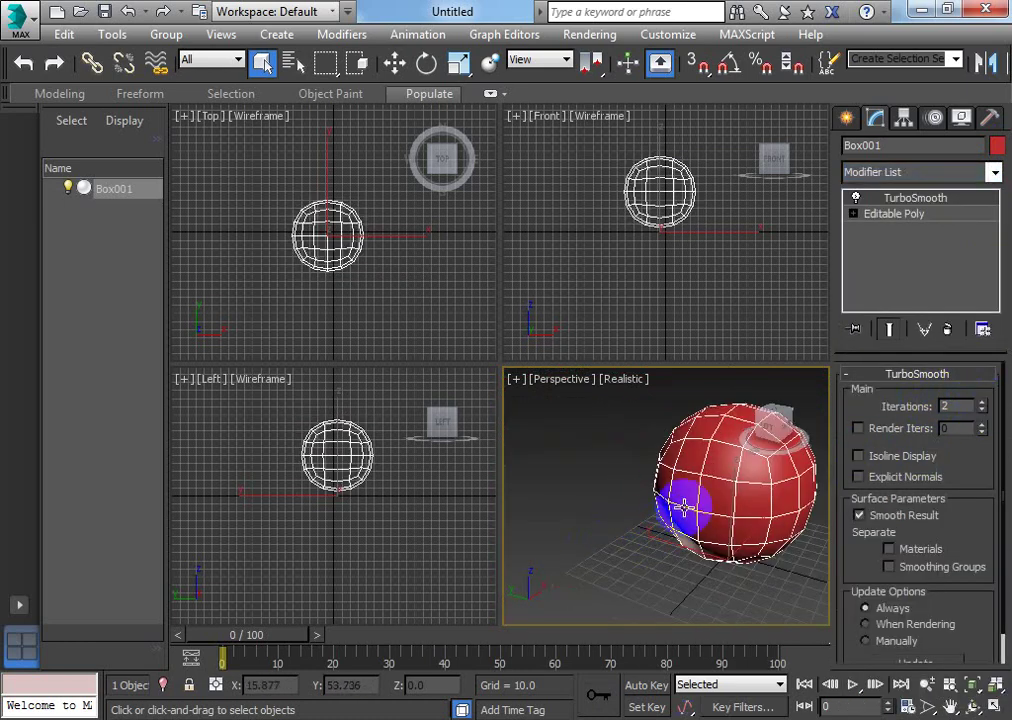
middle_click_drag(683, 508, 663, 495, "alt")
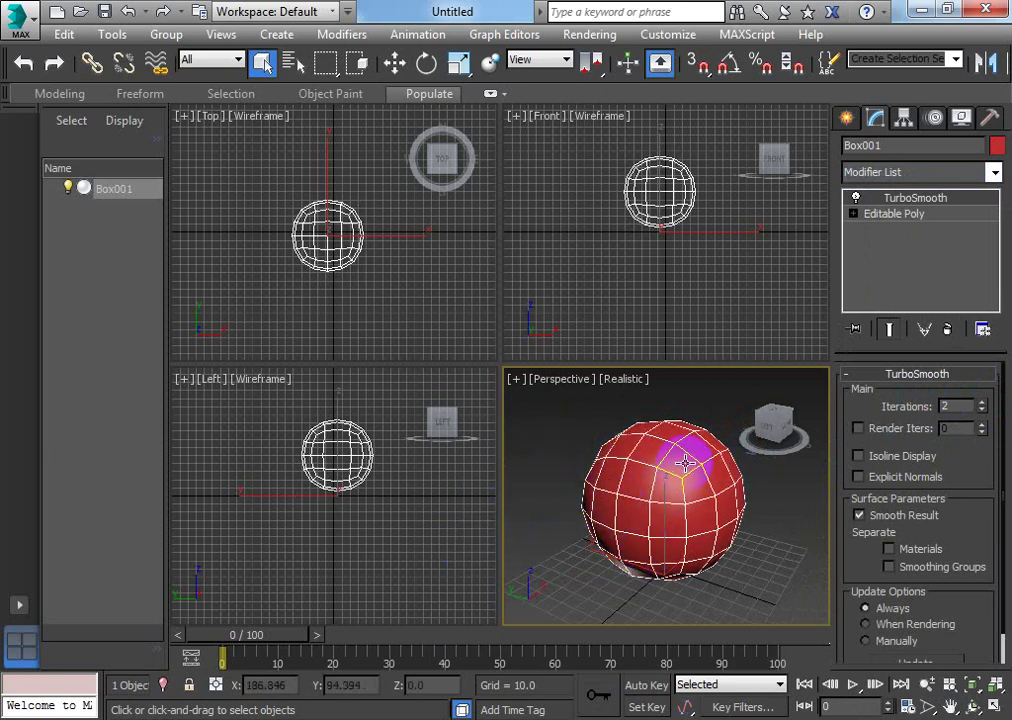
Switch the TurboSmooth modifier off with its light-bulb icon
left_click(857, 198)
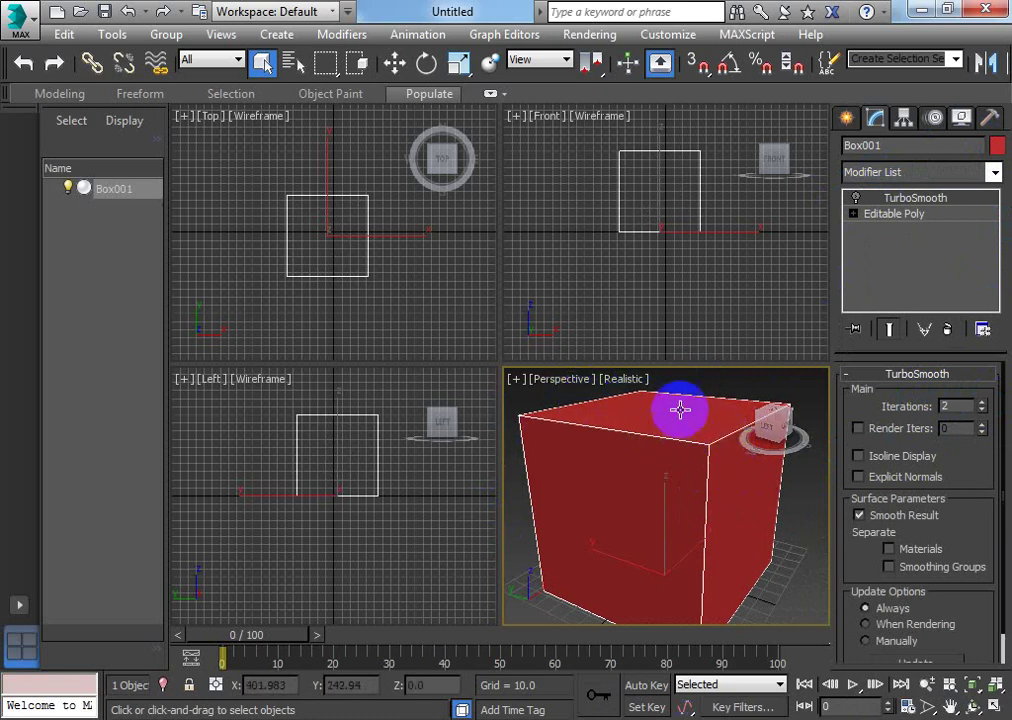
middle_click_drag(678, 409, 706, 410, "alt")
right_click(856, 200)
Delete TurboSmooth and return to Edge level with the top edge selected, showing Edit Edges
left_click(915, 228)
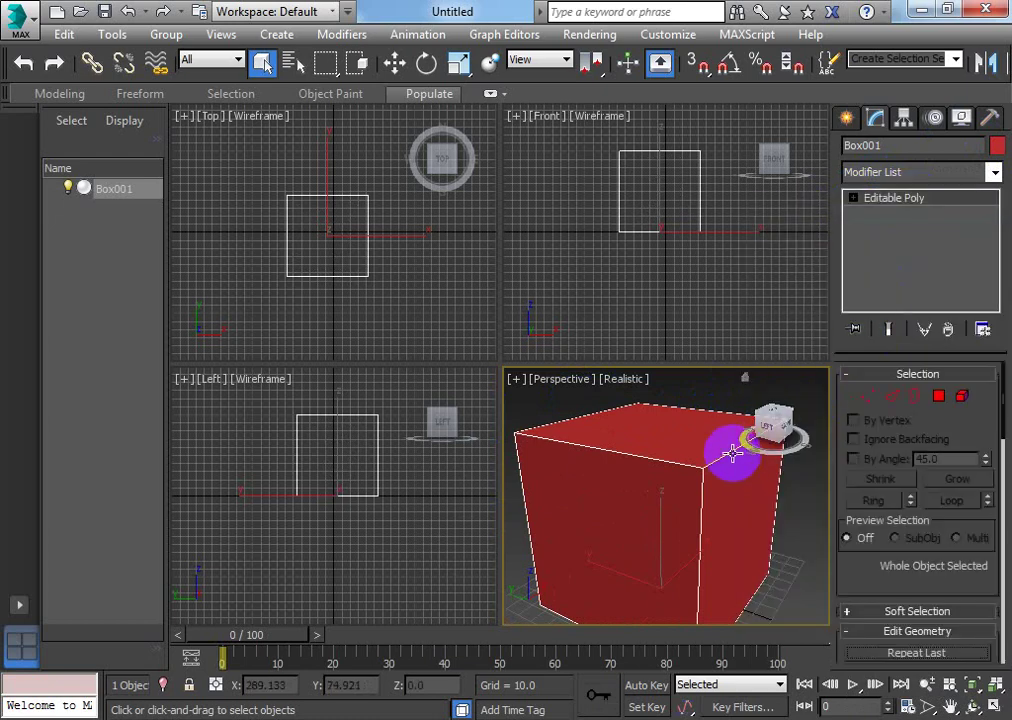
middle_click_drag(728, 455, 709, 479, "alt")
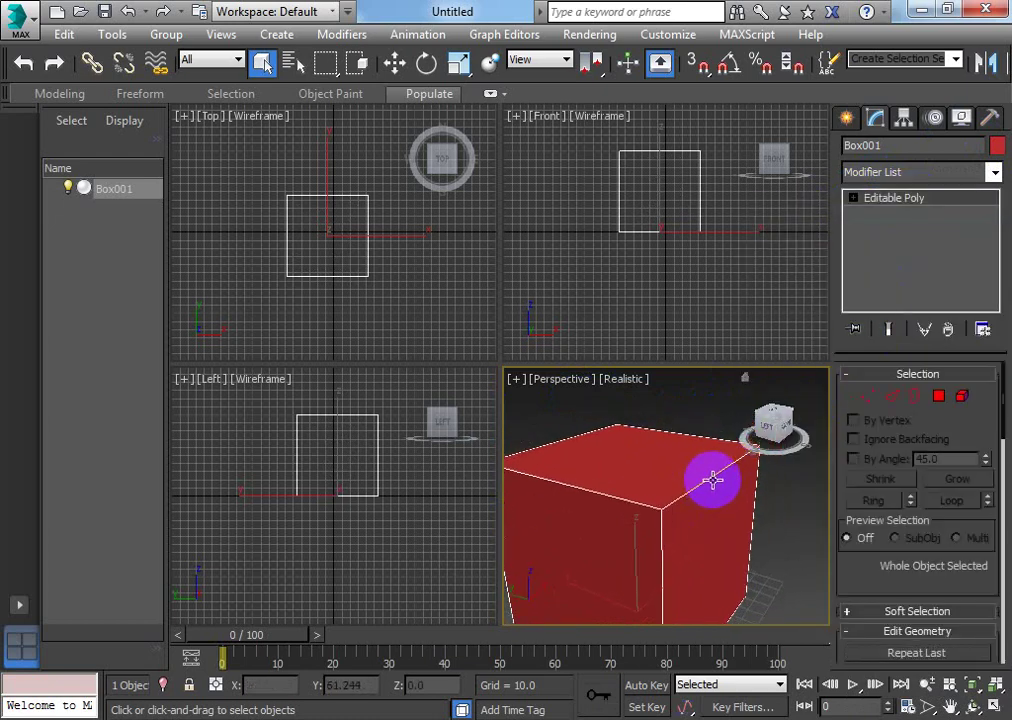
left_click(893, 397)
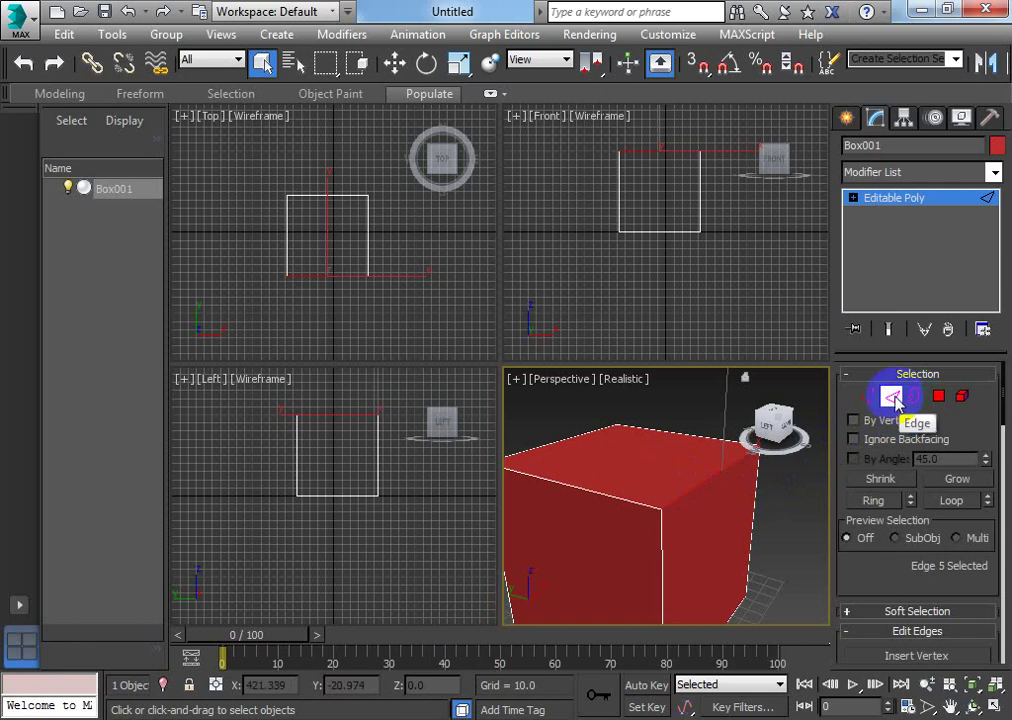
left_click_drag(994, 402, 1000, 476)
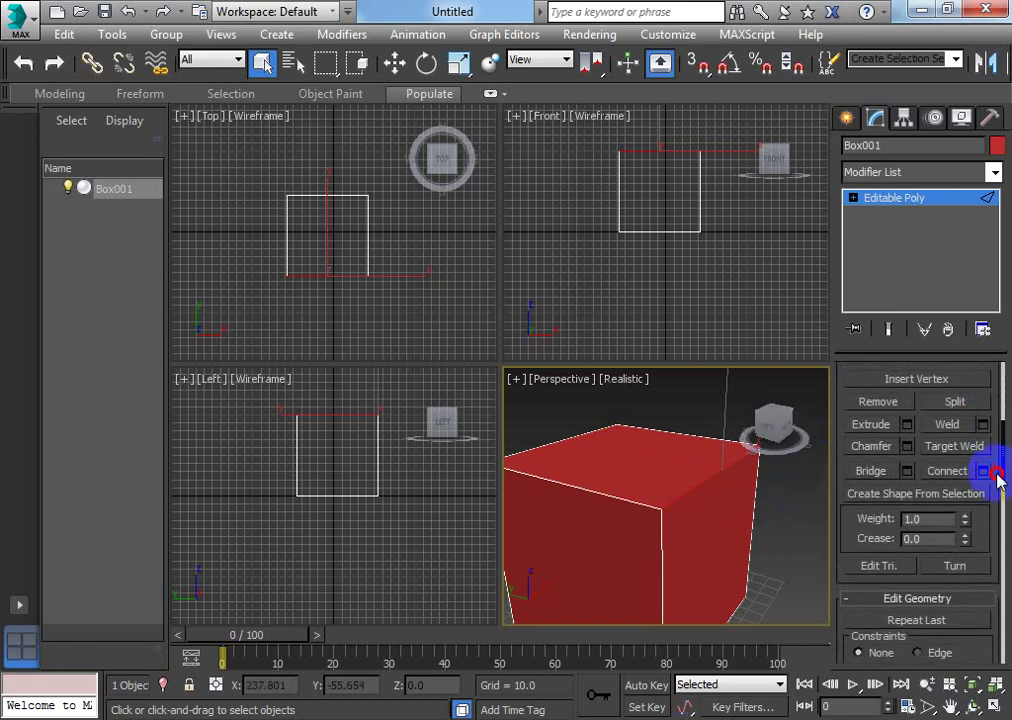
Open the Chamfer caddy on the selected top edge and frame it in Perspective
left_click(908, 449)
scroll(735, 500, "up", 4)
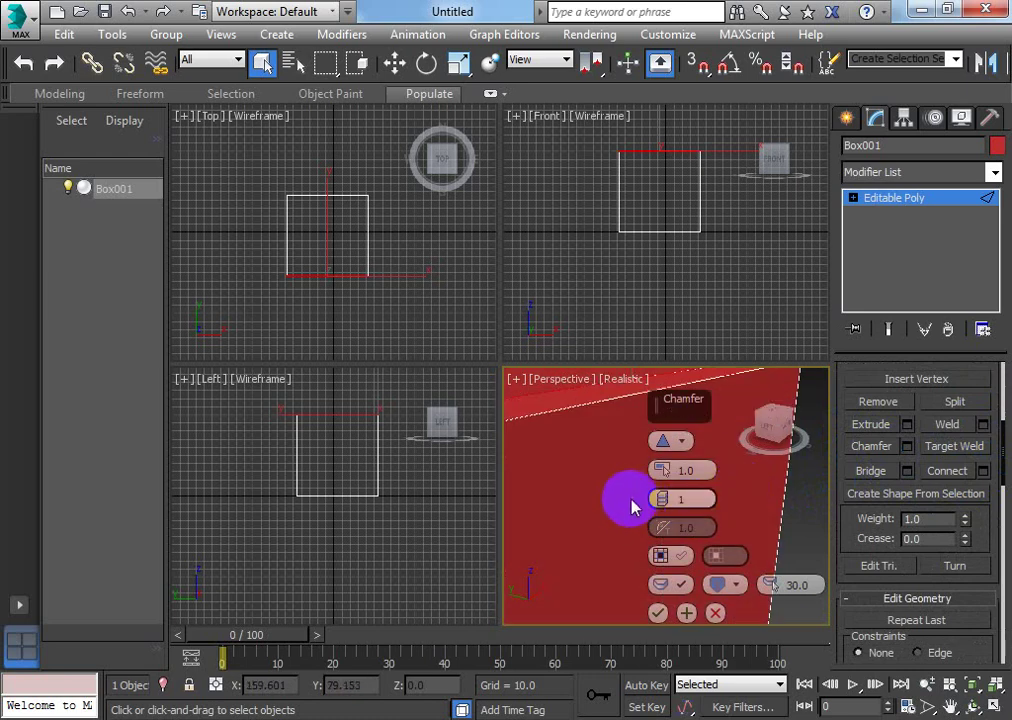
middle_click_drag(668, 503, 557, 436)
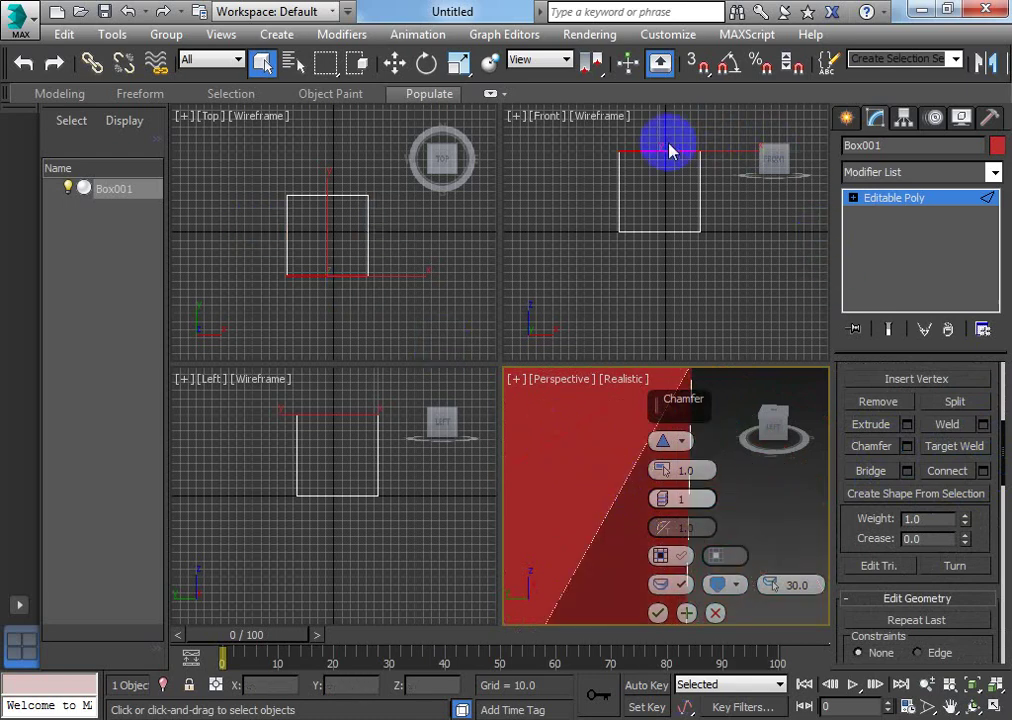
middle_click_drag(368, 268, 312, 362)
middle_click(324, 438)
middle_click(613, 454)
scroll(604, 460, "down", 3)
scroll(588, 464, "up", 2)
middle_click_drag(590, 485, 560, 575)
Set the Edge Chamfer Amount to 7.062 with 1 segment and inspect the preview
left_click_drag(657, 470, 656, 445)
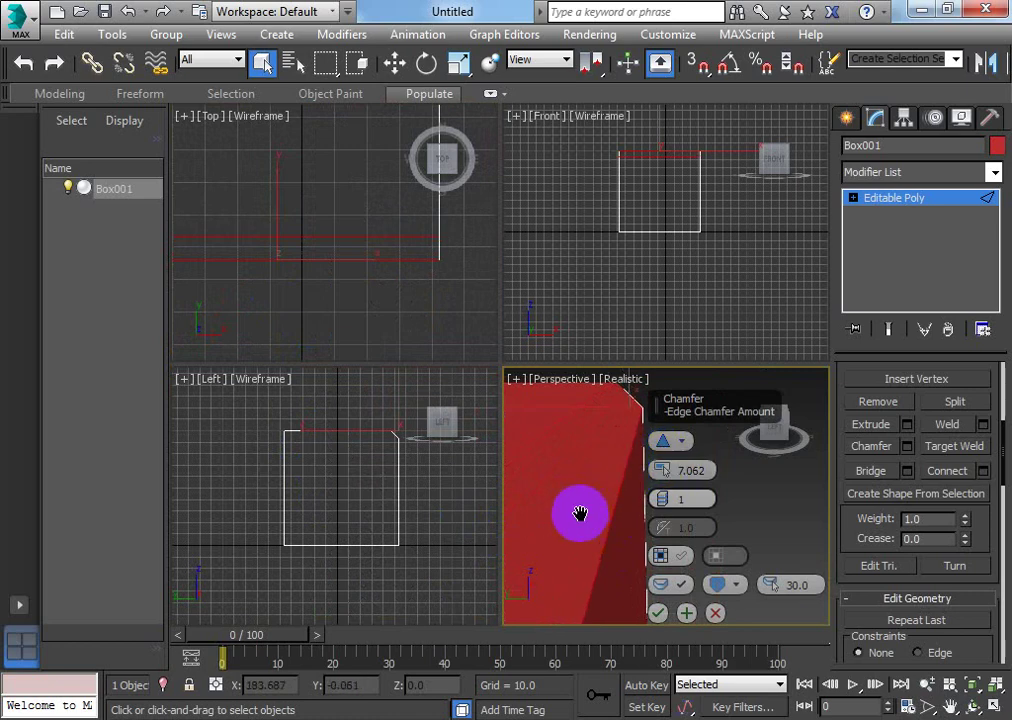
scroll(583, 520, "down", 2)
scroll(590, 508, "down", 2)
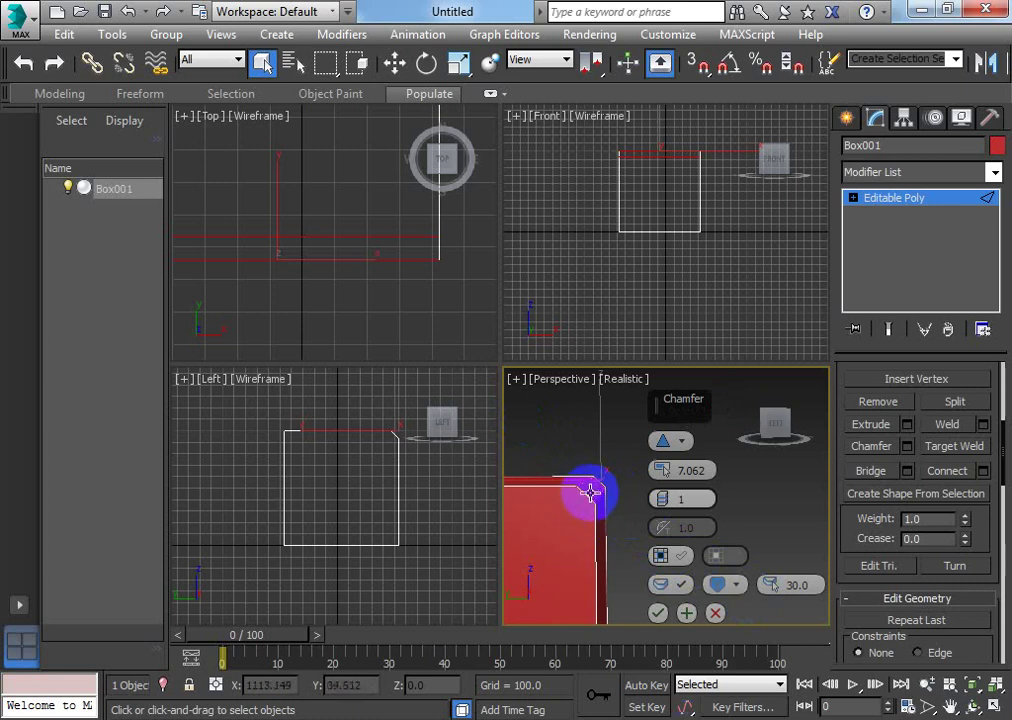
scroll(594, 492, "down", 3)
scroll(587, 517, "up", 8)
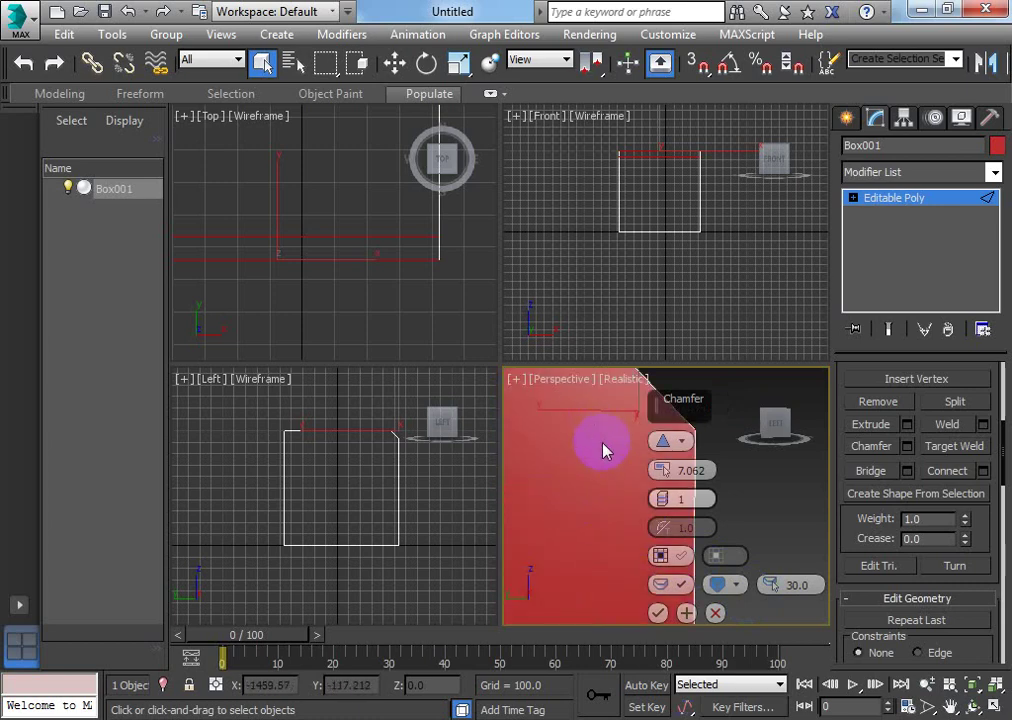
scroll(603, 451, "down", 2)
middle_click_drag(601, 440, 589, 467, "alt")
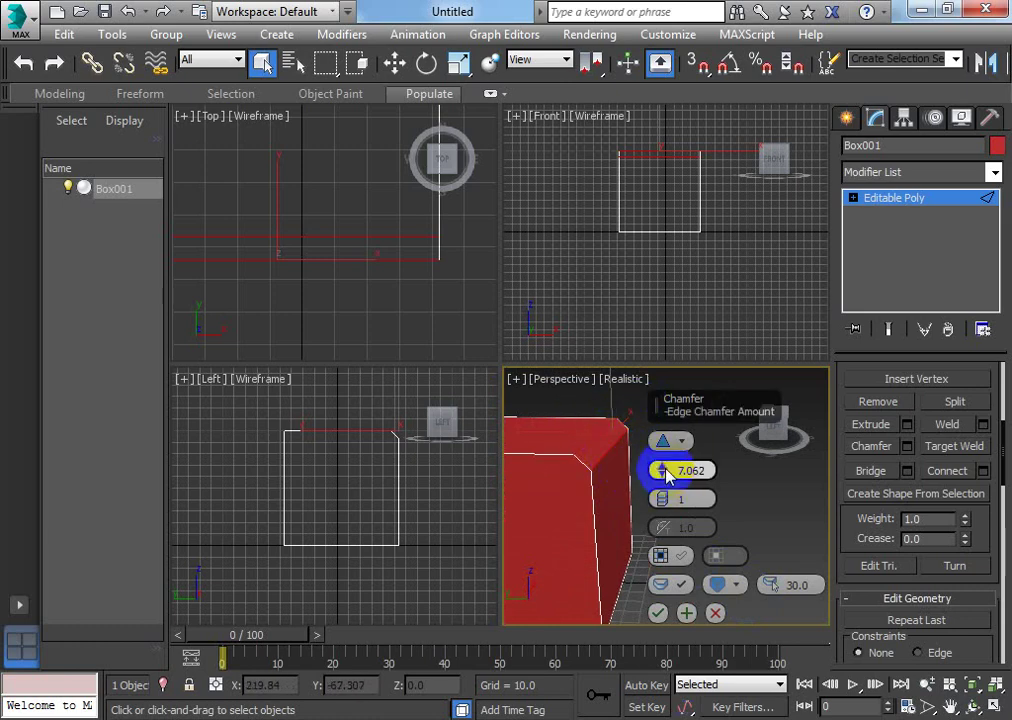
Set the chamfer amount to 10.598 and Connect Edge Segments to 5 for a rounded edge
left_click_drag(661, 448, 659, 470)
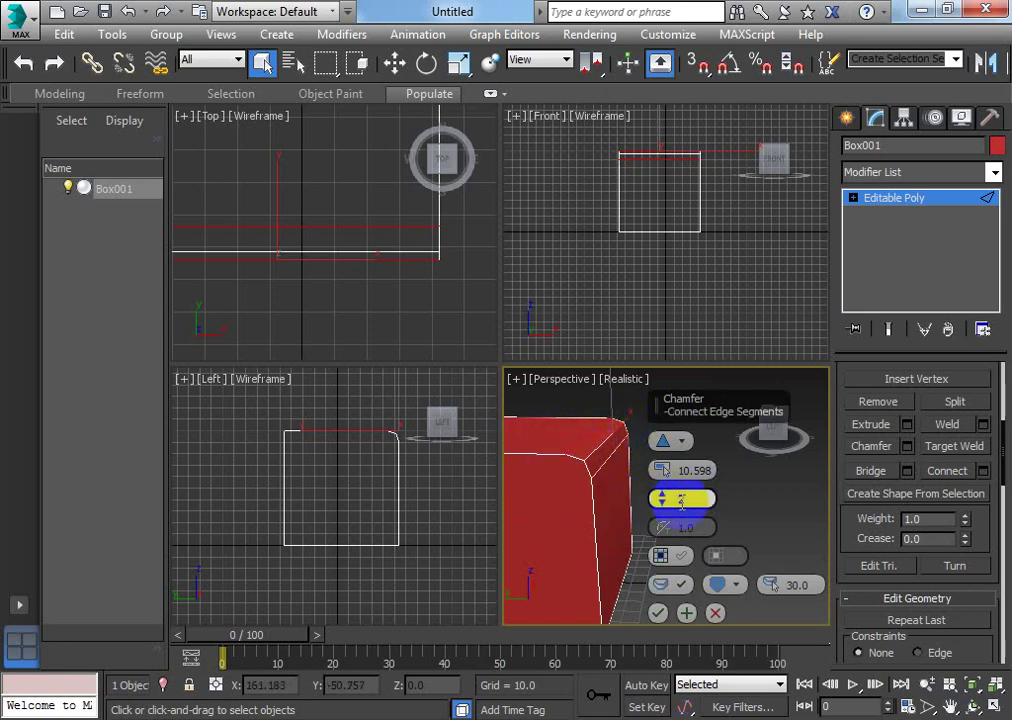
left_click_drag(659, 497, 660, 499)
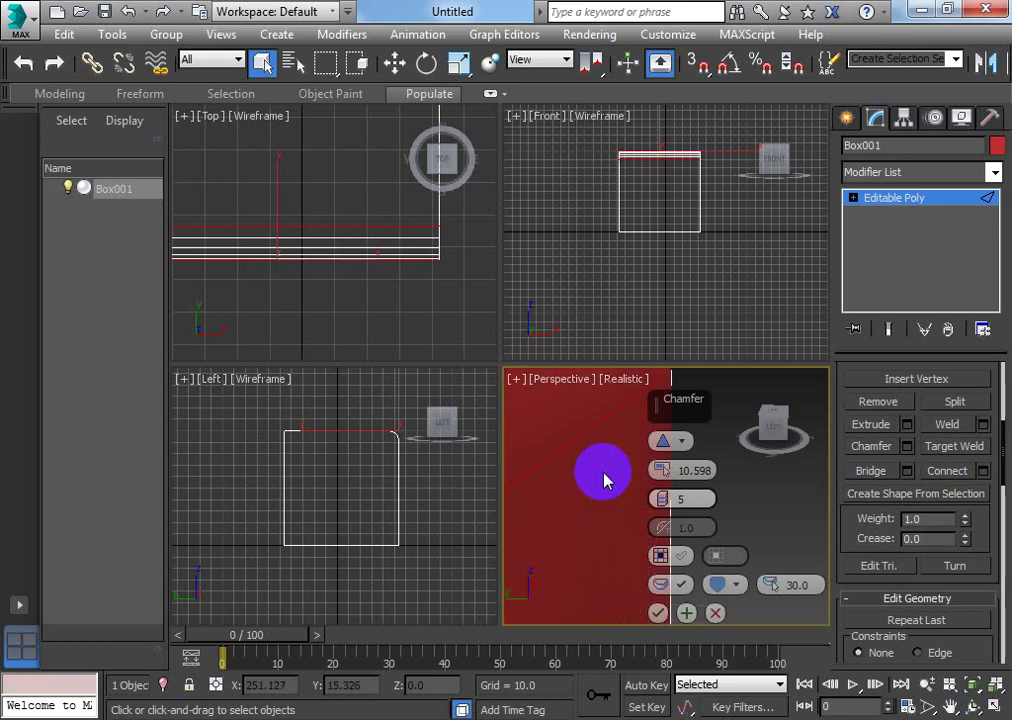
middle_click_drag(600, 484, 563, 499, "alt")
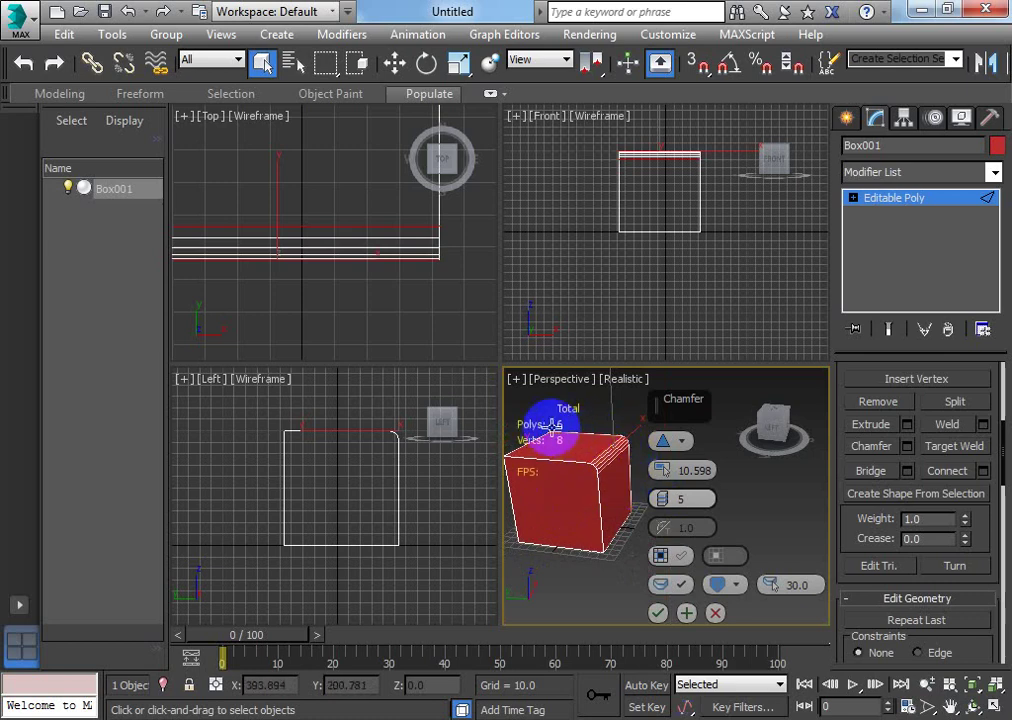
left_click(594, 458)
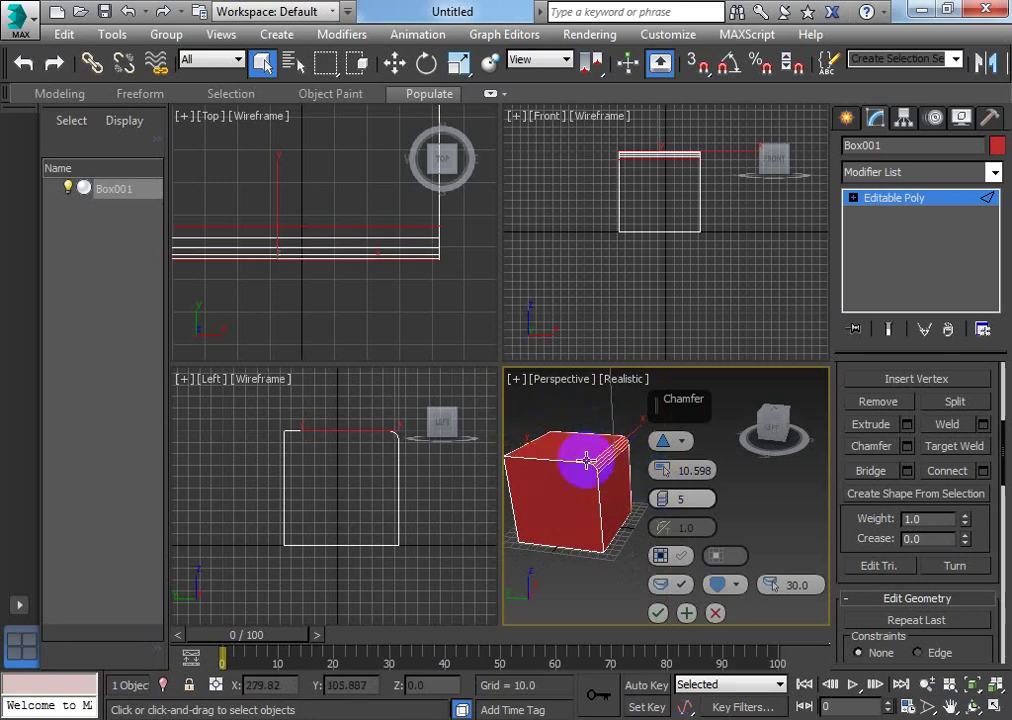
scroll(589, 464, "up", 5)
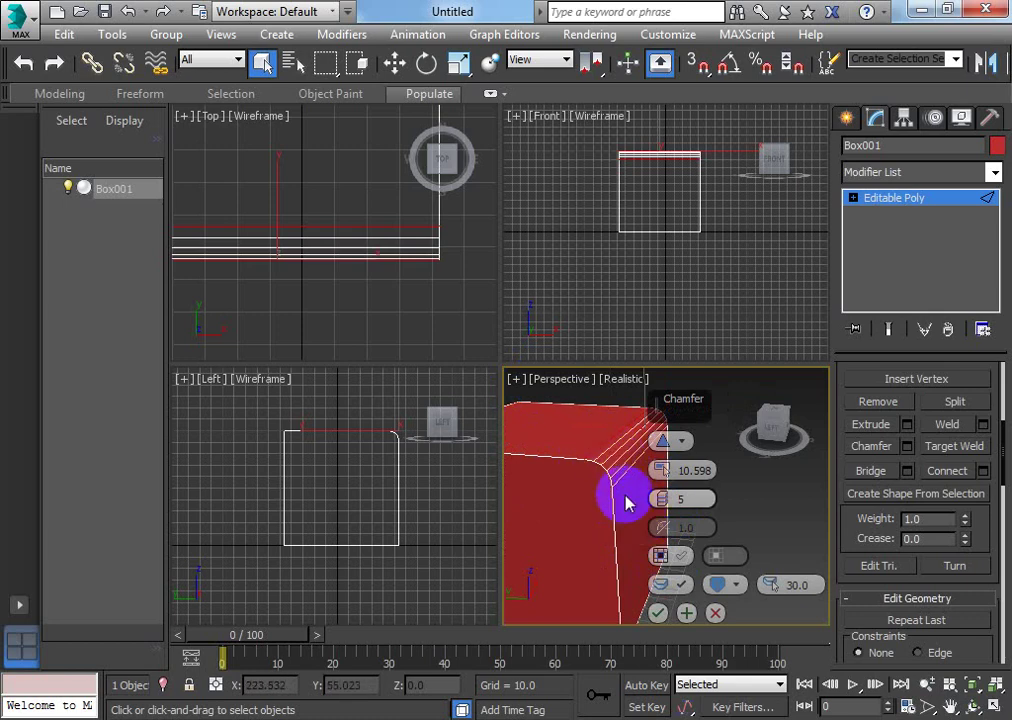
left_click(663, 586)
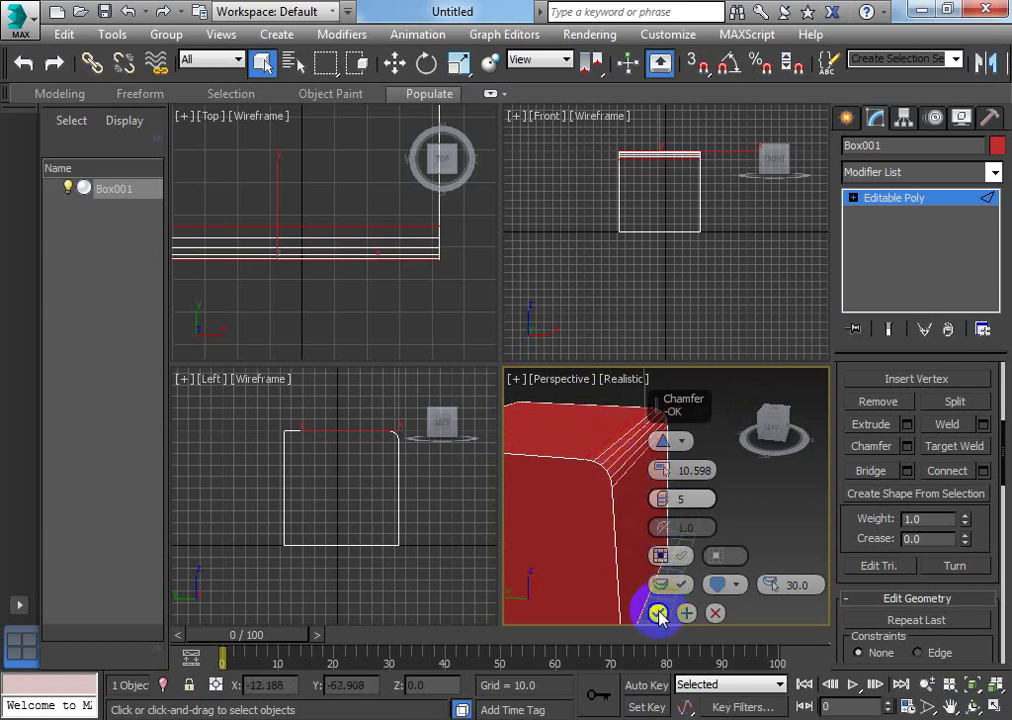
Confirm the 5-segment chamfer with OK and view the cube from the front
left_click(659, 614)
scroll(645, 560, "down", 3)
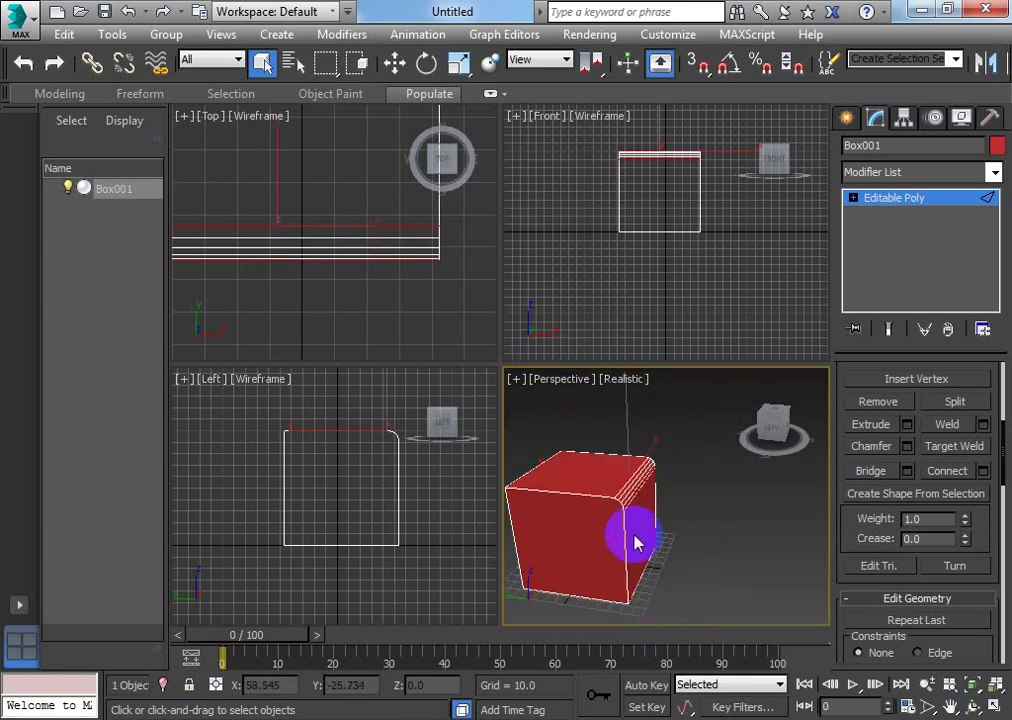
mouse_move(635, 541)
middle_mouse_down("alt")
mouse_move(666, 479)
mouse_move(637, 524)
middle_mouse_up("alt")
scroll(639, 497, "up", 5)
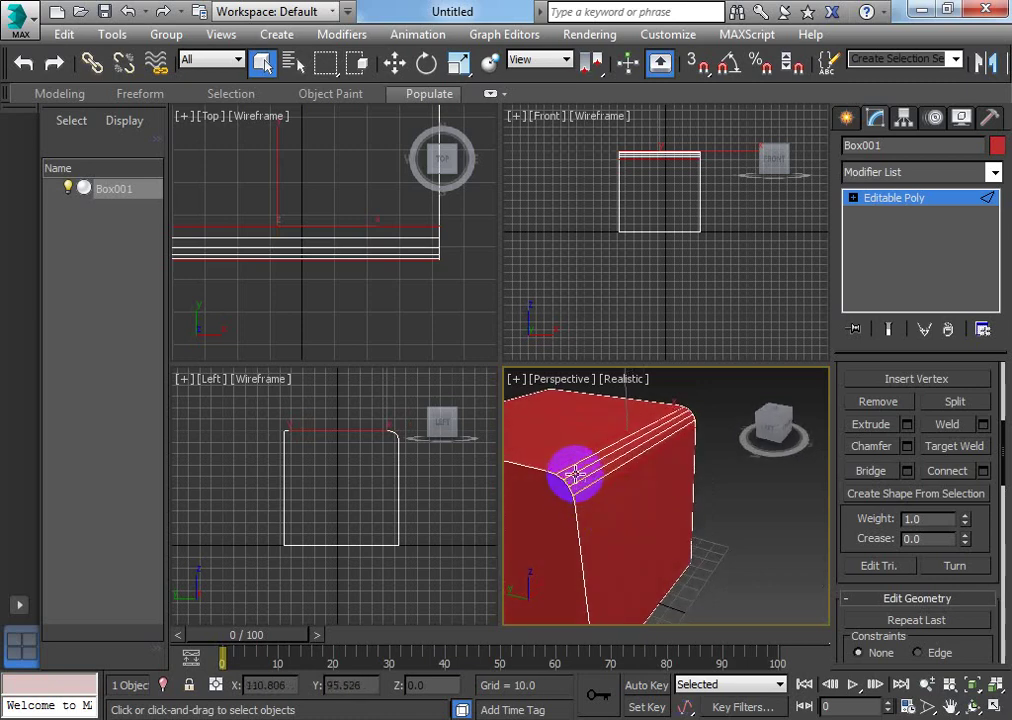
middle_click_drag(576, 470, 655, 436, "alt")
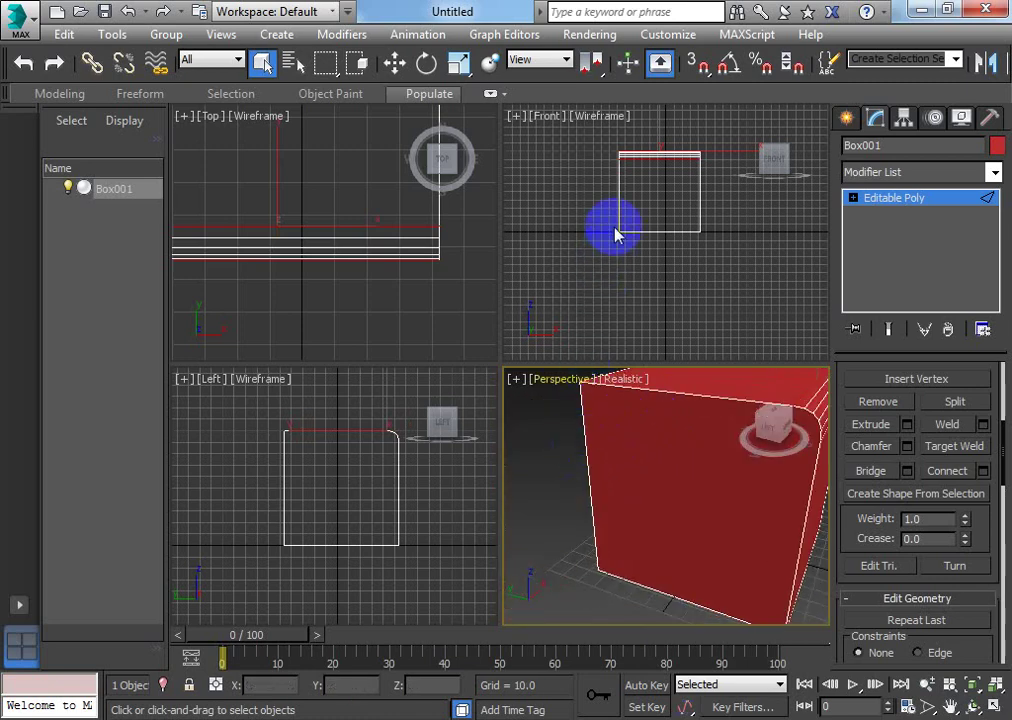
scroll(615, 199, "down", 2)
middle_click_drag(615, 199, 560, 250)
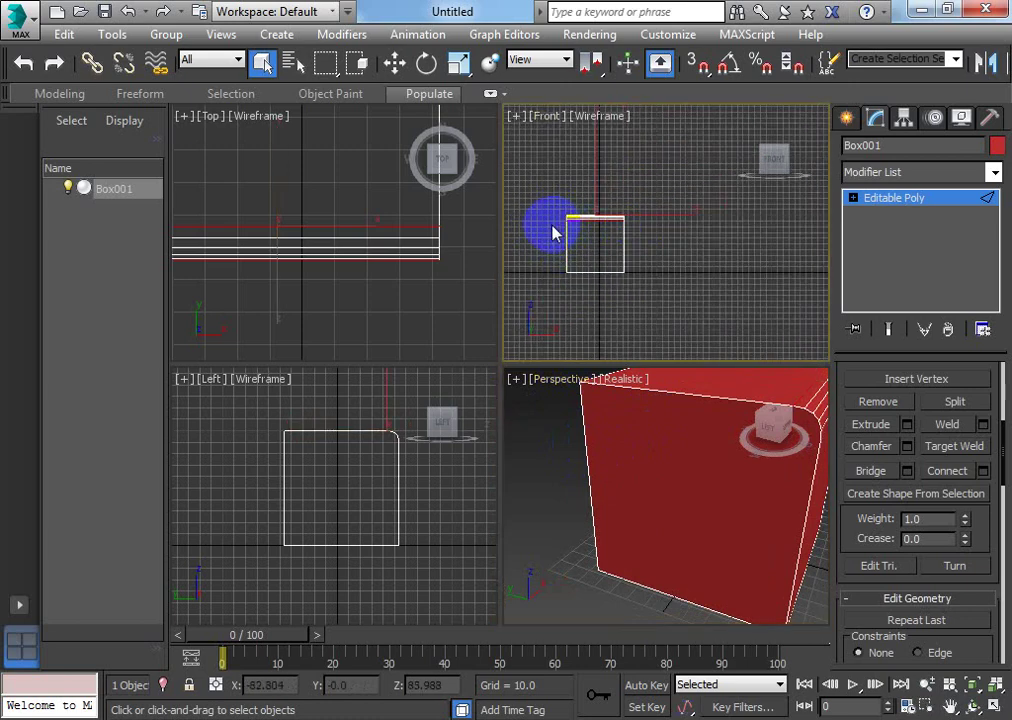
Orbit and zoom the Perspective view to inspect the rounded top edge from several angles
left_click(734, 395)
middle_click_drag(734, 395, 703, 425, "alt")
mouse_move(747, 575)
middle_mouse_down("alt")
mouse_move(677, 406)
mouse_move(655, 379)
mouse_move(634, 445)
mouse_move(743, 569)
middle_mouse_up("alt")
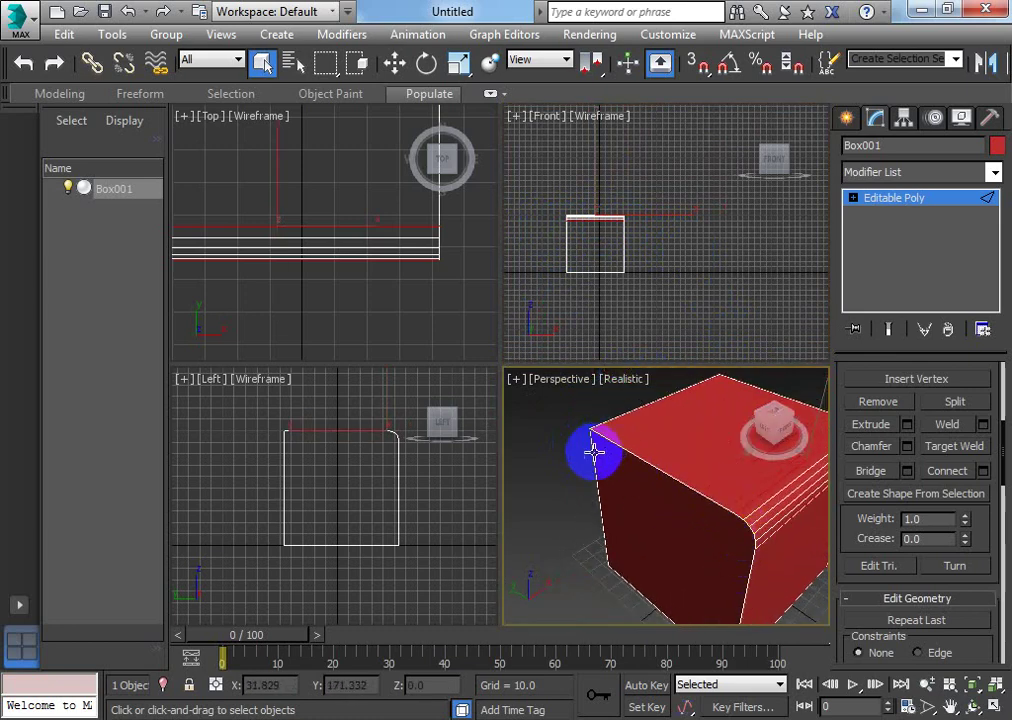
middle_click_drag(614, 492, 735, 430, "alt")
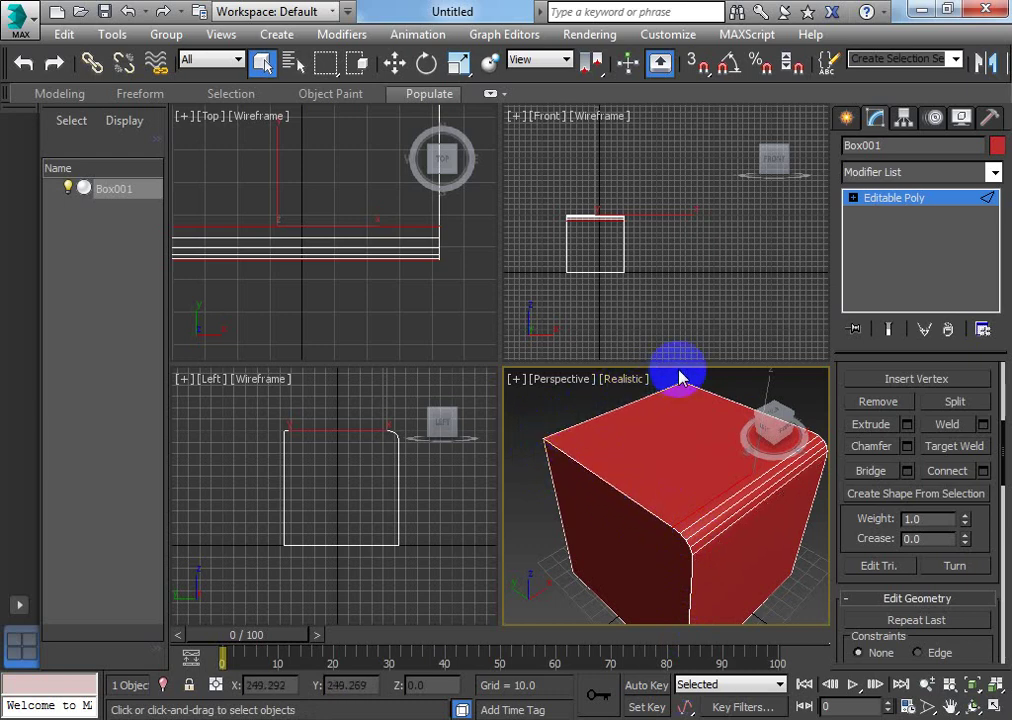
left_click(642, 465)
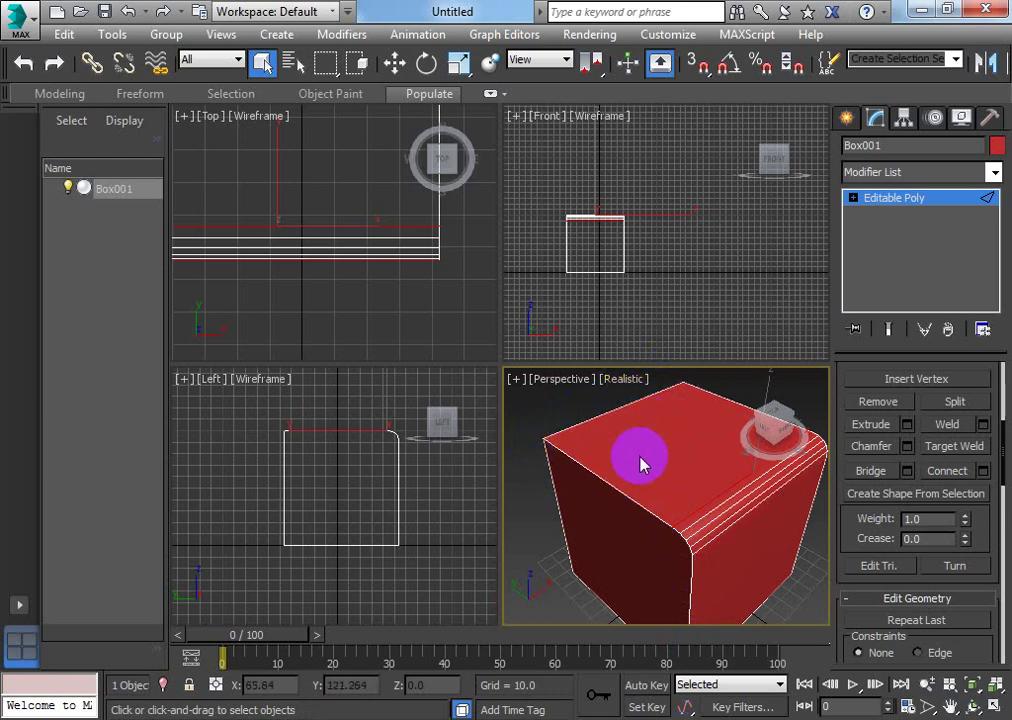
scroll(736, 527, "up", 5)
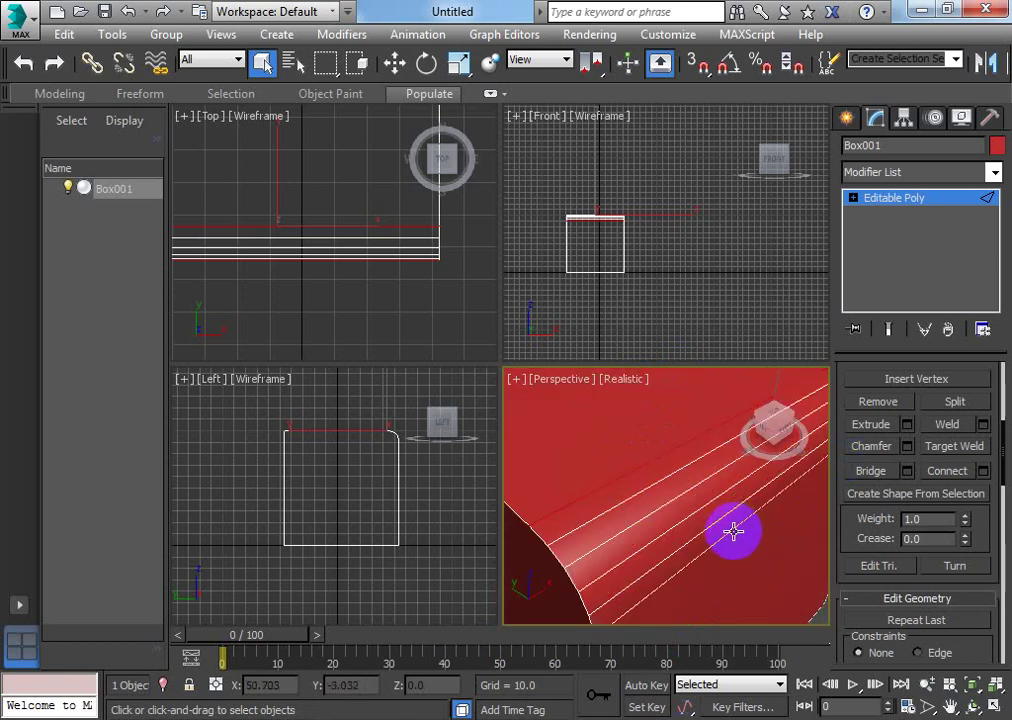
scroll(700, 503, "down", 1)
scroll(700, 503, "down", 6)
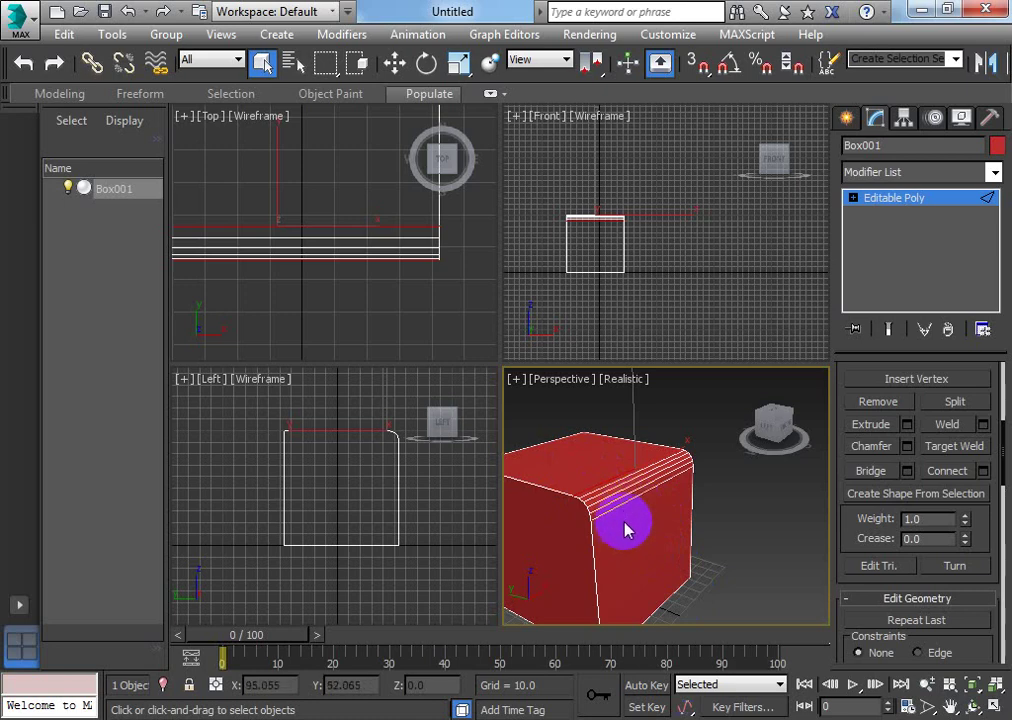
middle_click_drag(624, 530, 669, 497, "alt")
scroll(669, 497, "down", 4)
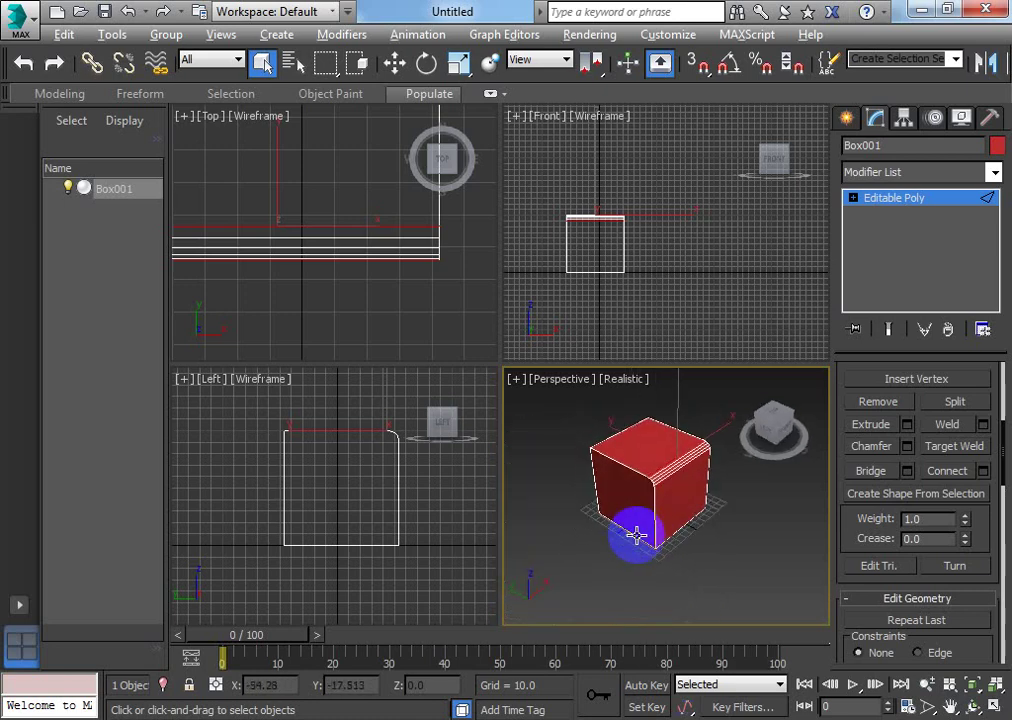
scroll(640, 553, "up", 3)
middle_click_drag(655, 537, 670, 503, "alt")
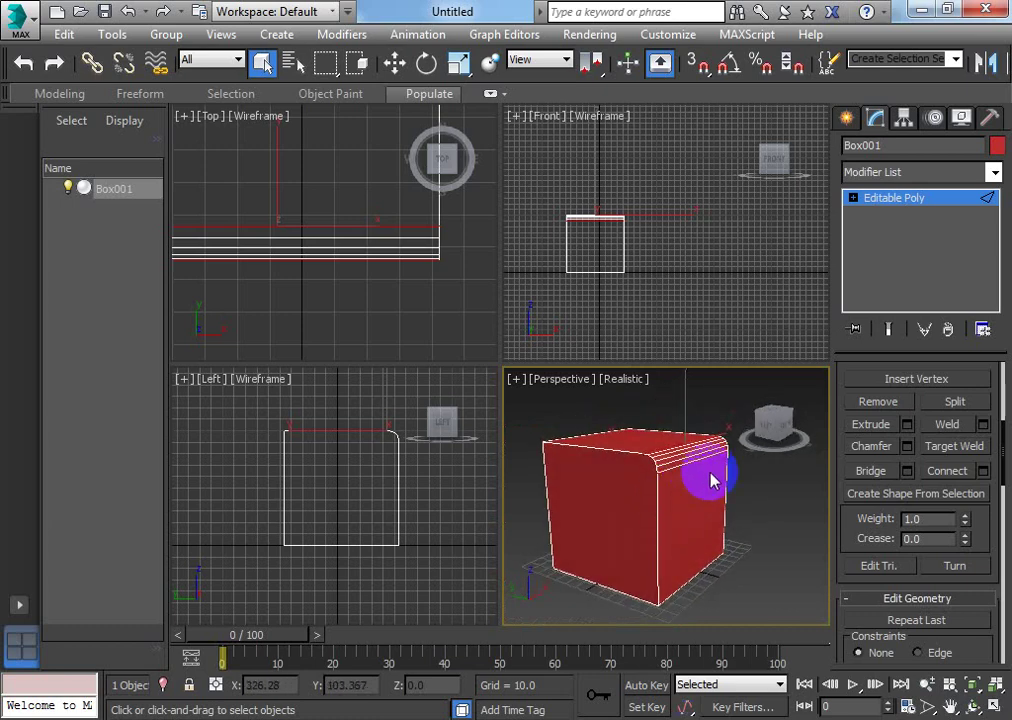